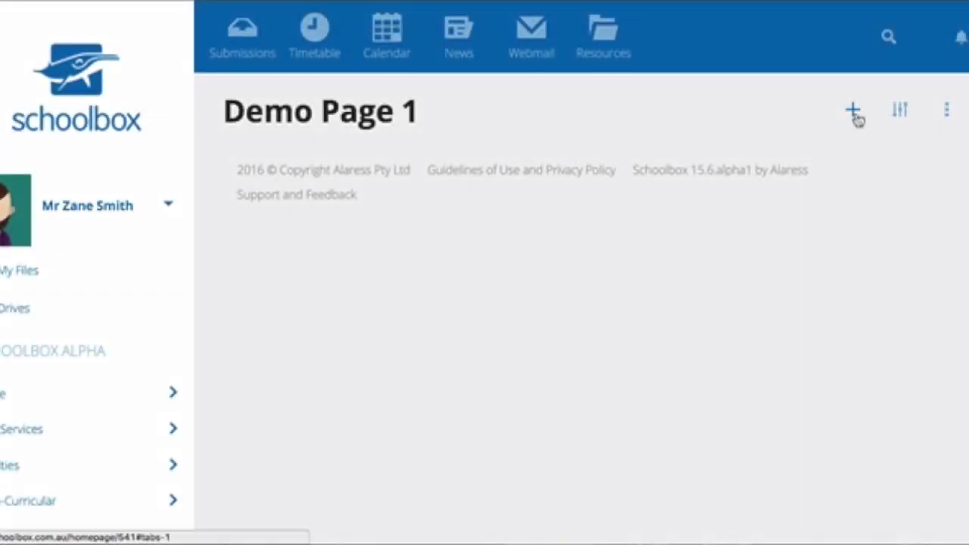
Add Text Box, News and Tiles components to Demo Page 1, with Tiles across the top row.
left_click(854, 114)
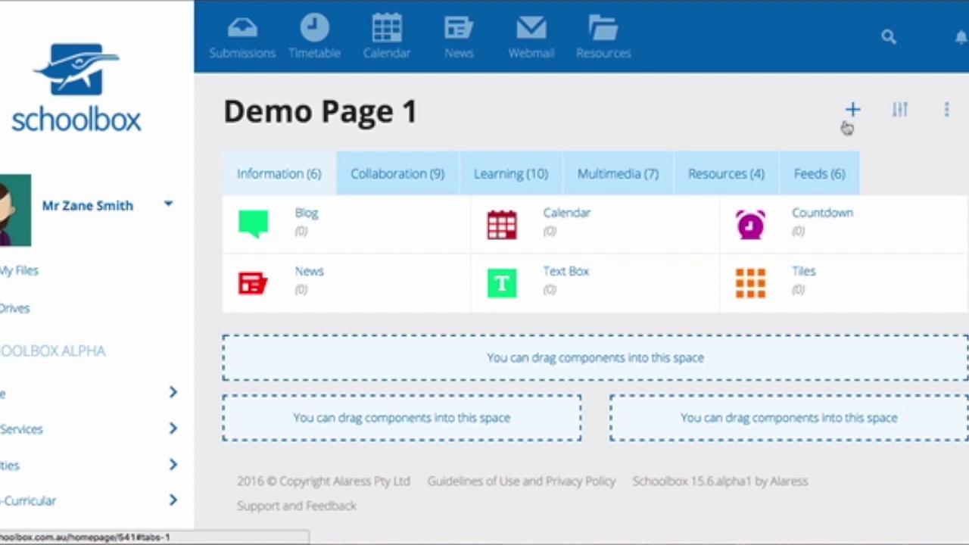
left_click_drag(575, 277, 378, 483)
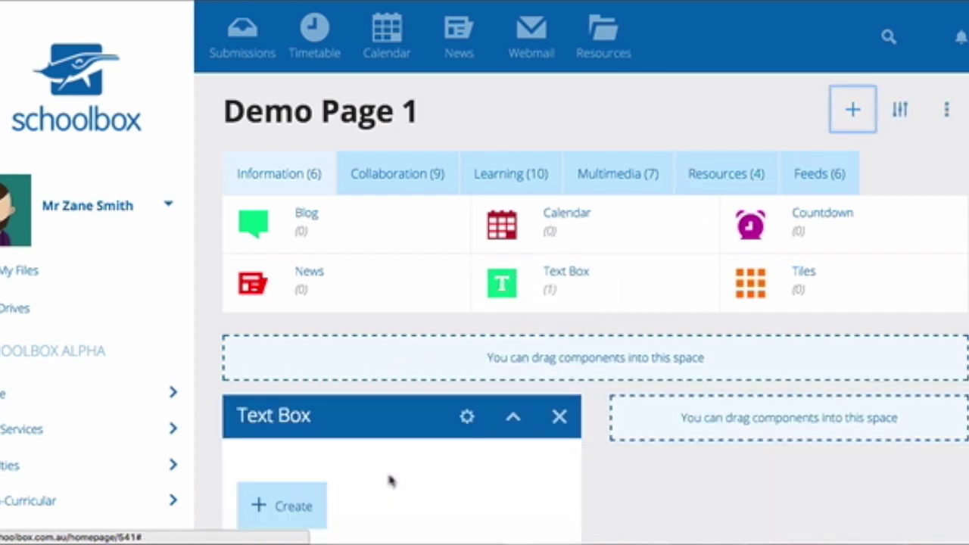
mouse_move(313, 277)
left_mouse_down()
mouse_move(578, 424)
mouse_move(727, 414)
left_mouse_up()
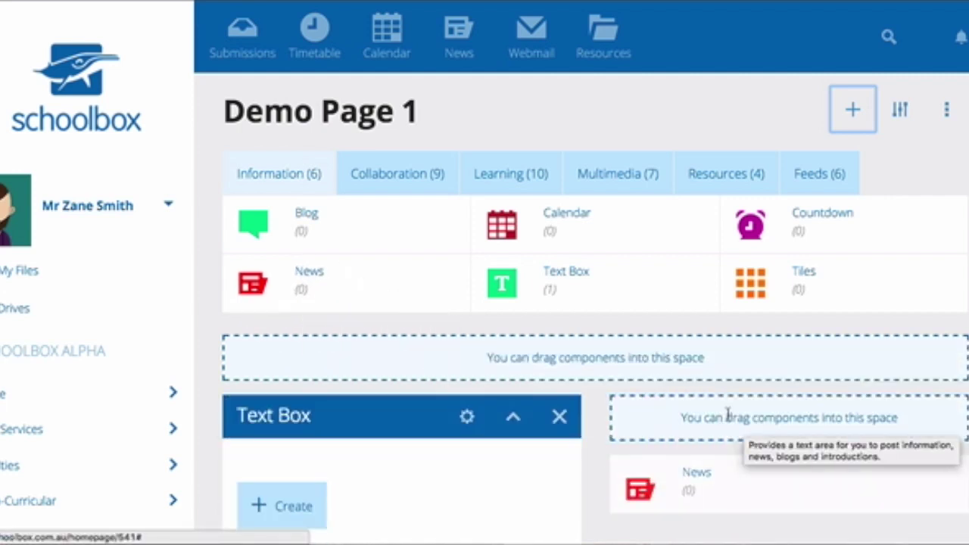
left_click_drag(727, 414, 731, 414)
mouse_move(801, 274)
left_mouse_down()
mouse_move(690, 333)
mouse_move(589, 365)
left_mouse_up()
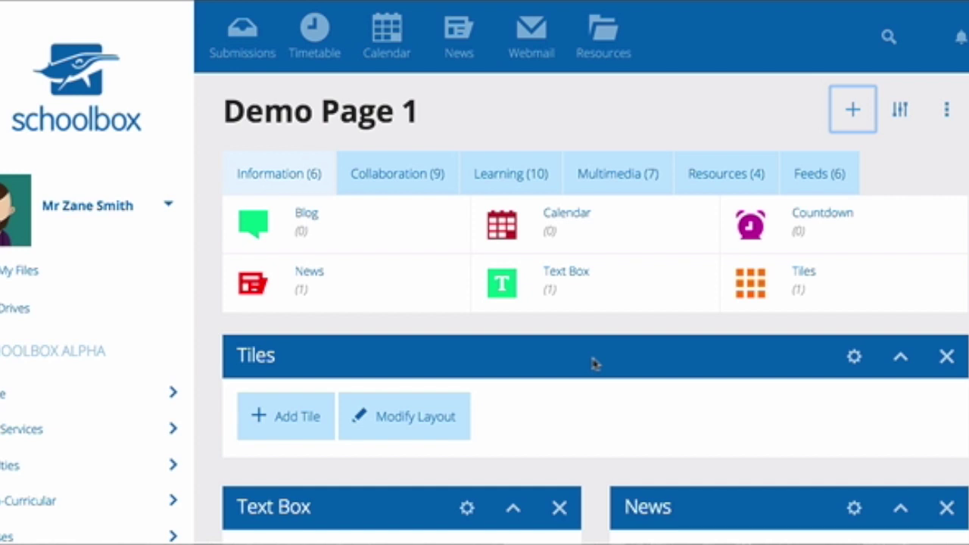
left_click(854, 112)
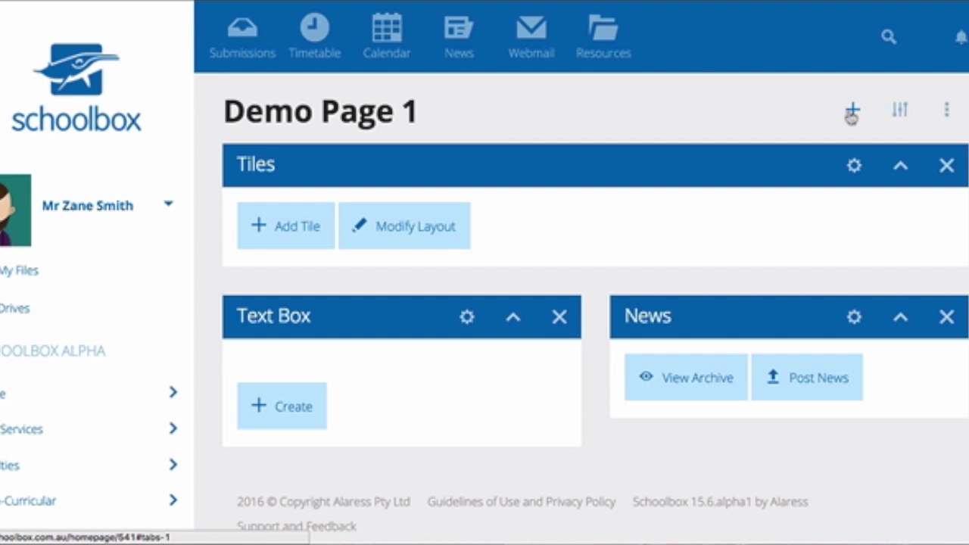
left_click(854, 113)
left_click(594, 40)
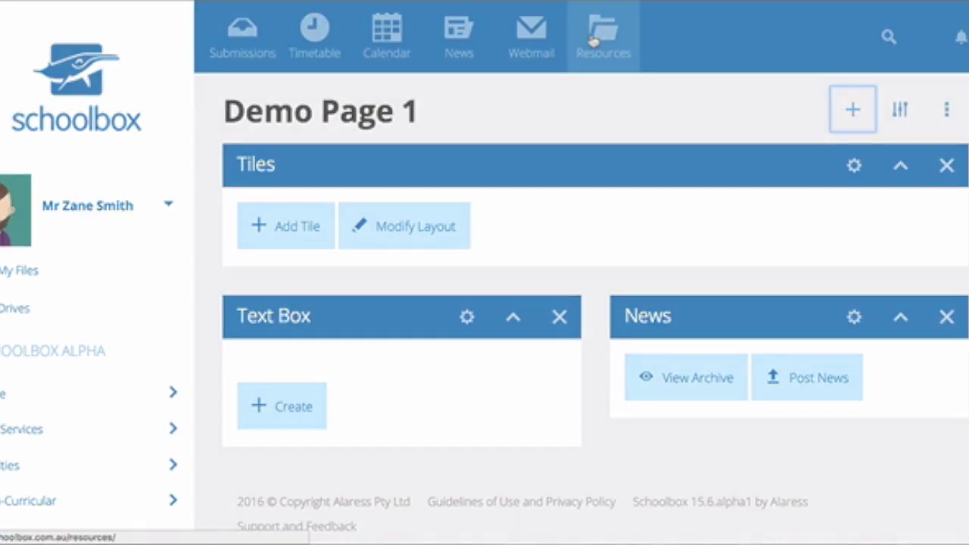
scroll(963, 199, "down", 3)
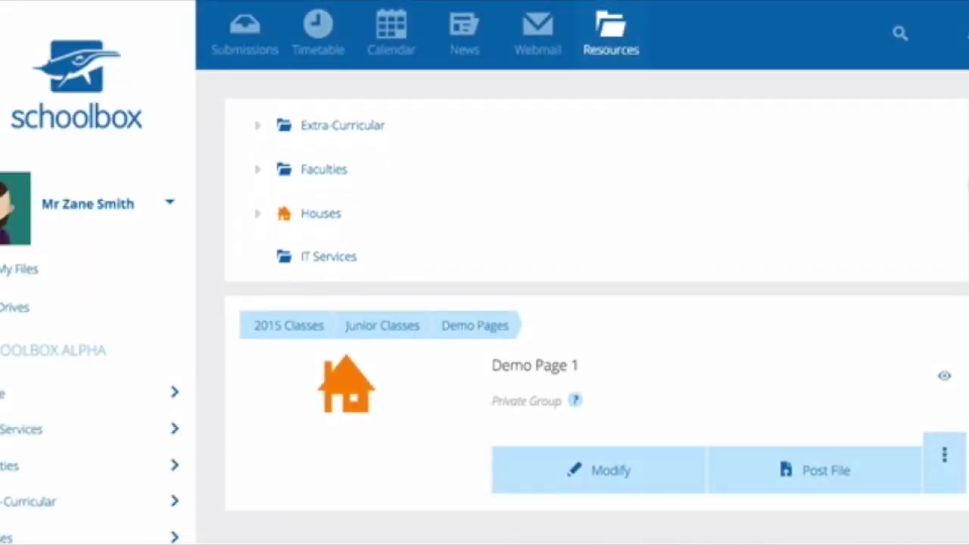
scroll(963, 219, "down", 1)
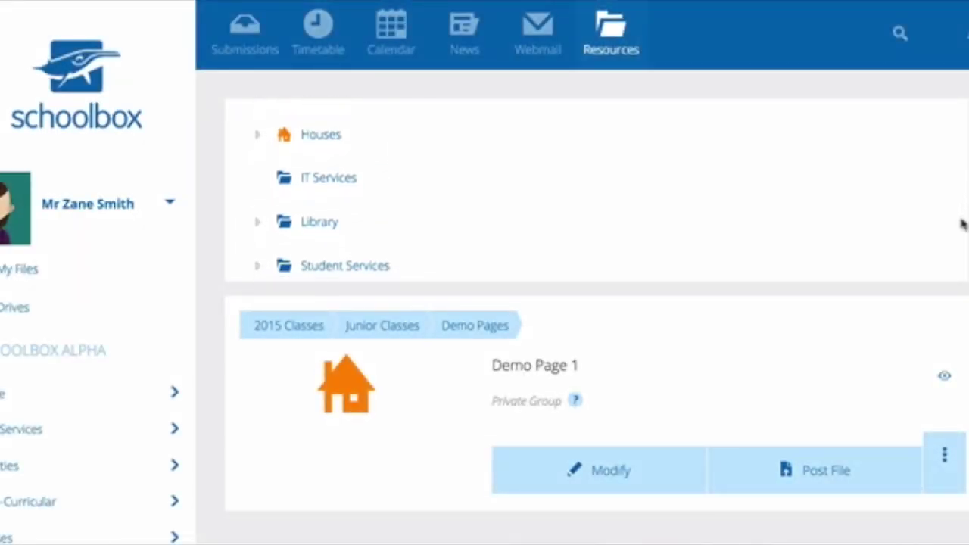
scroll(962, 223, "up", 3)
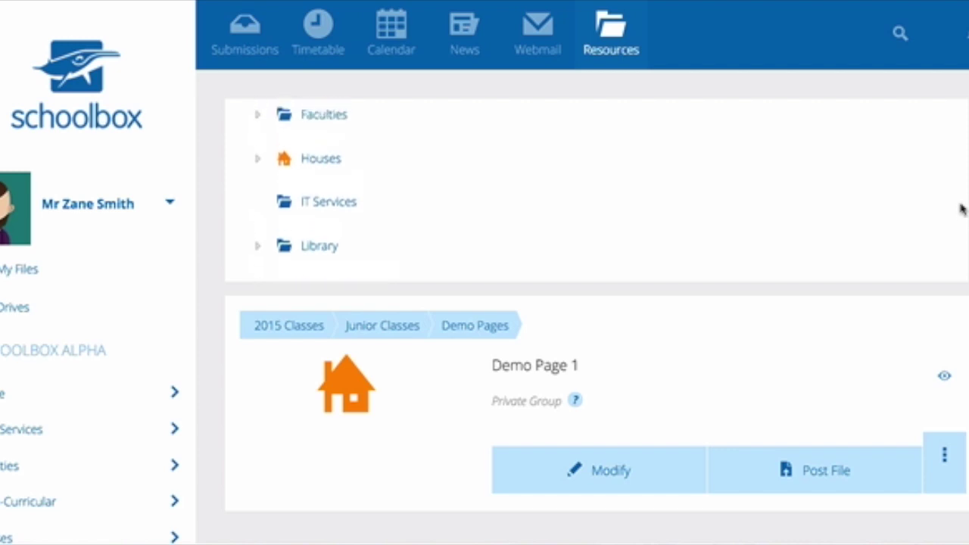
scroll(958, 182, "up", 3)
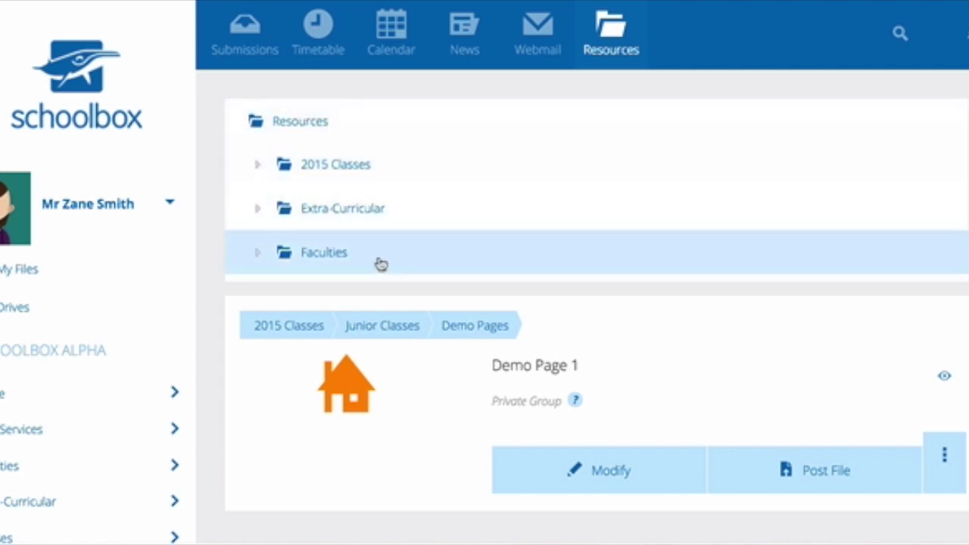
left_click(547, 471)
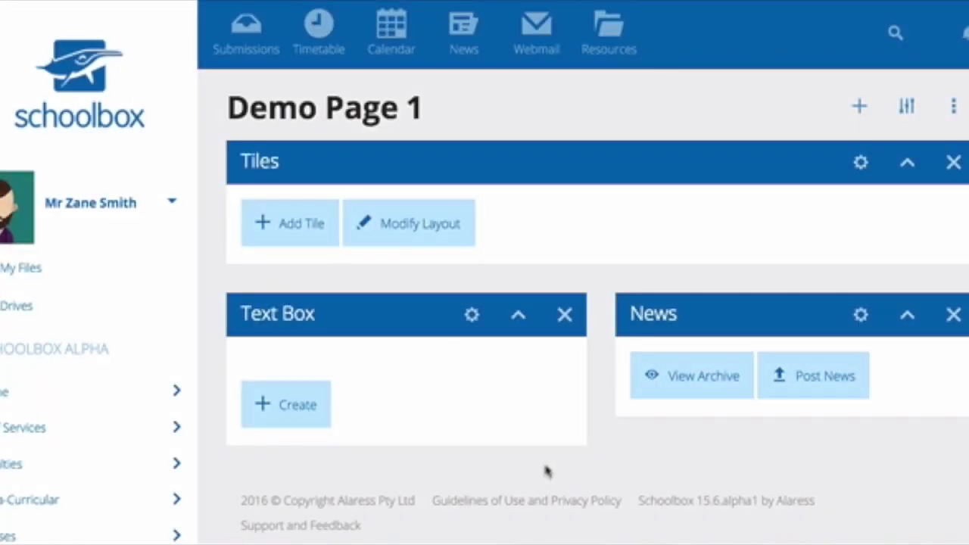
Open the Text Box component's settings and launch its Select Source folder picker.
left_click(472, 315)
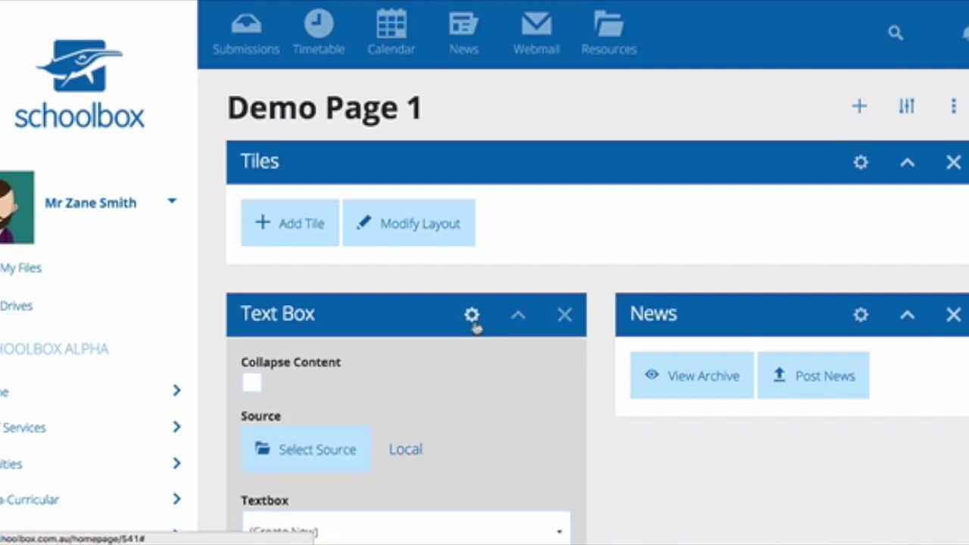
scroll(474, 331, "down", 1)
scroll(474, 331, "down", 1)
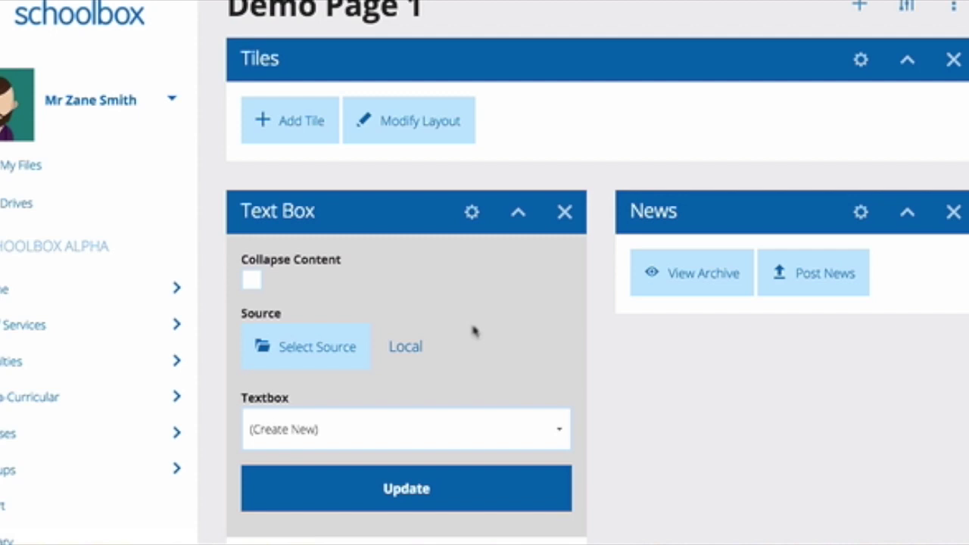
left_click(339, 369)
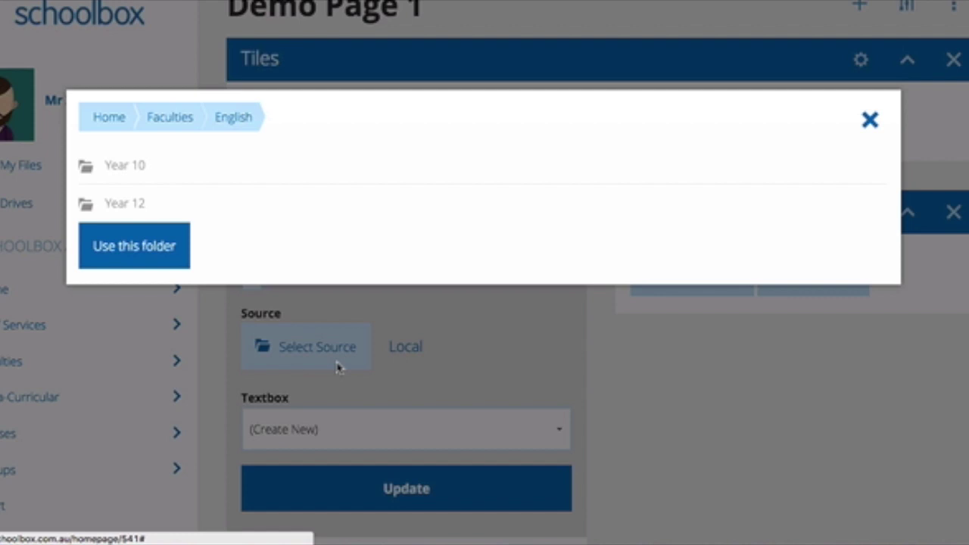
Browse Home › Faculties › English and use the English folder as the Text Box source.
left_click(119, 124)
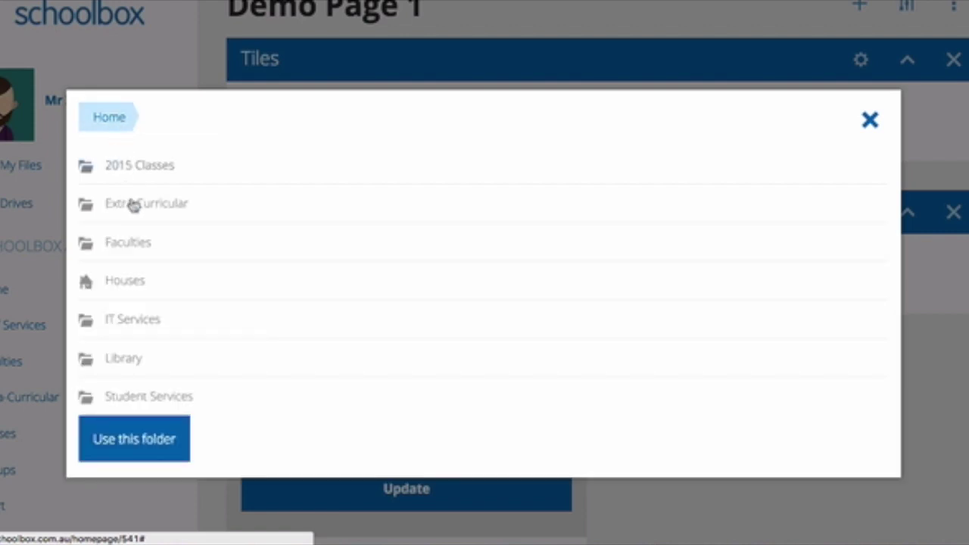
left_click(135, 244)
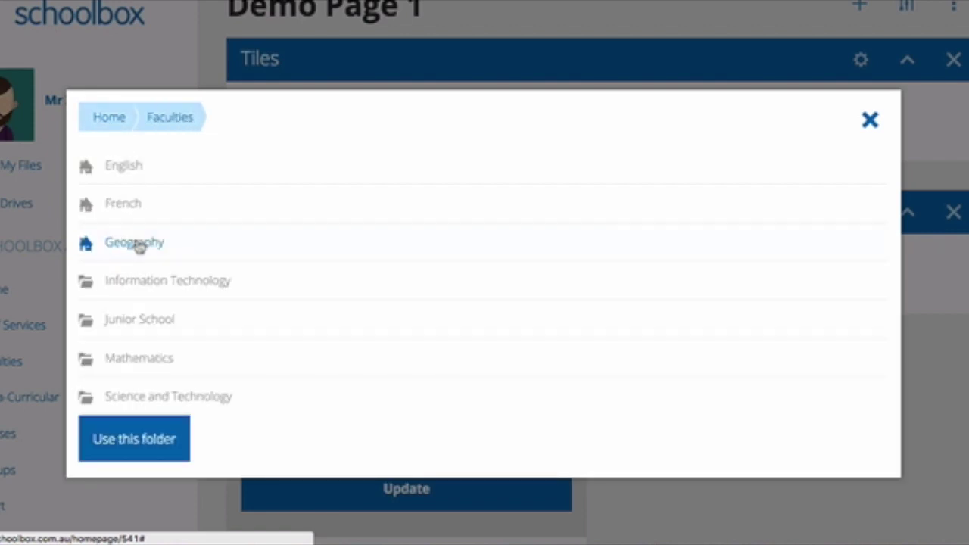
left_click(121, 165)
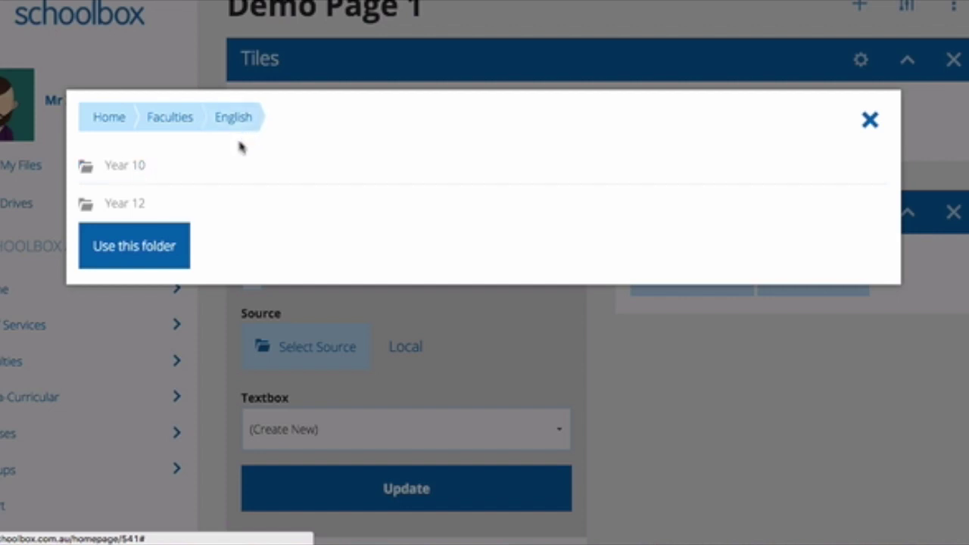
left_click(173, 252)
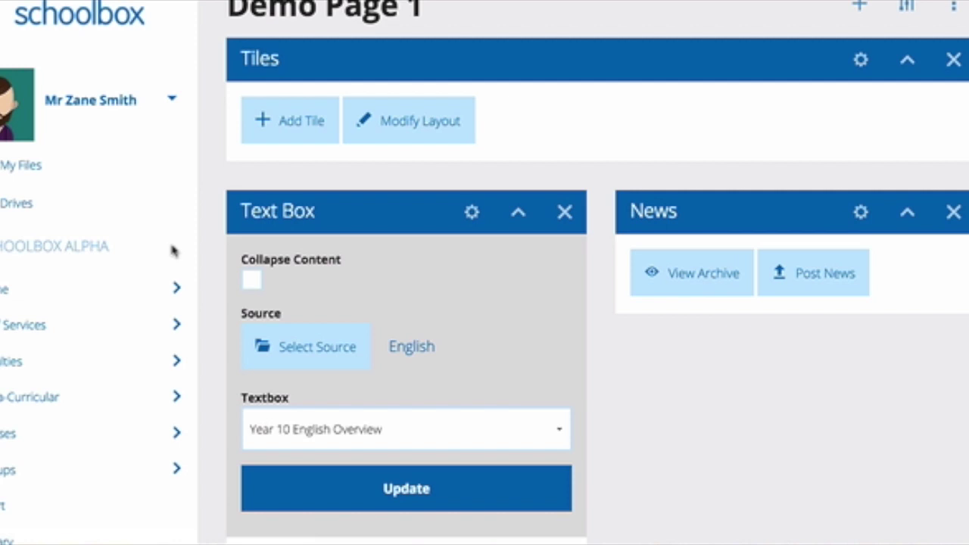
Choose Year 10 English Overview as the linked text box and update the component.
scroll(477, 364, "down", 2)
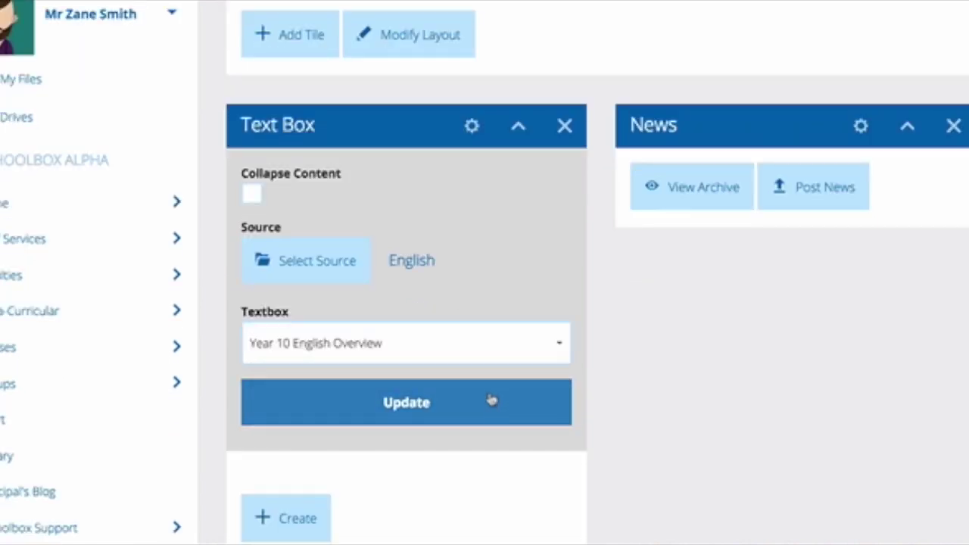
left_click(560, 347)
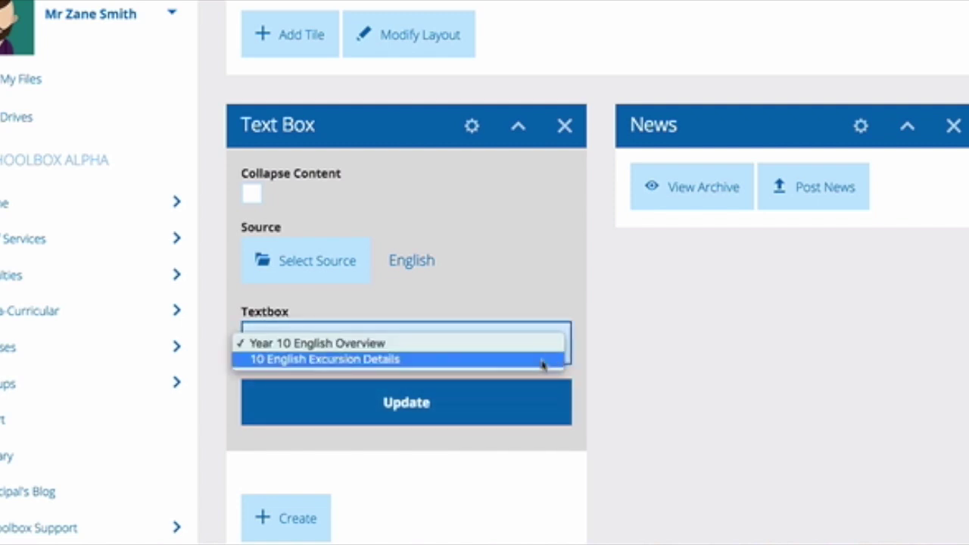
left_click(534, 345)
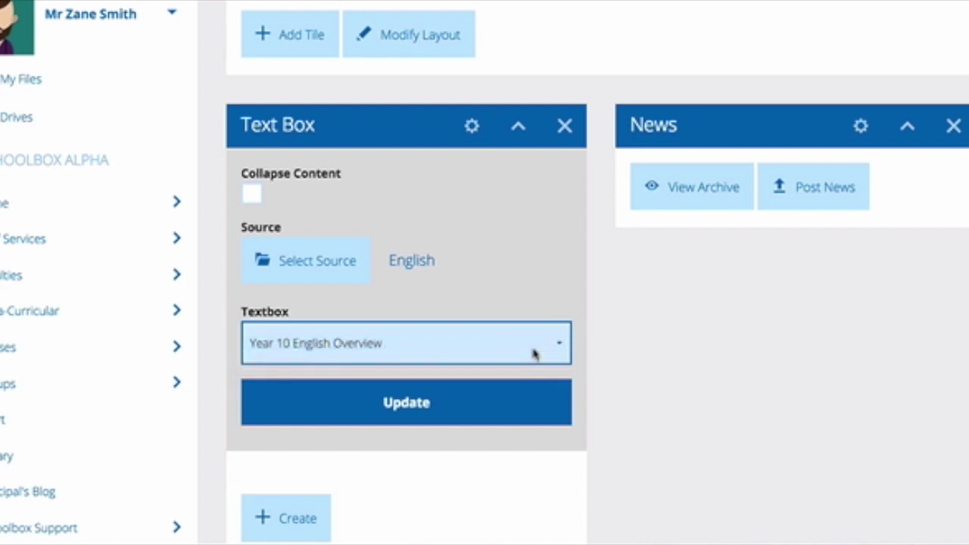
left_click(480, 405)
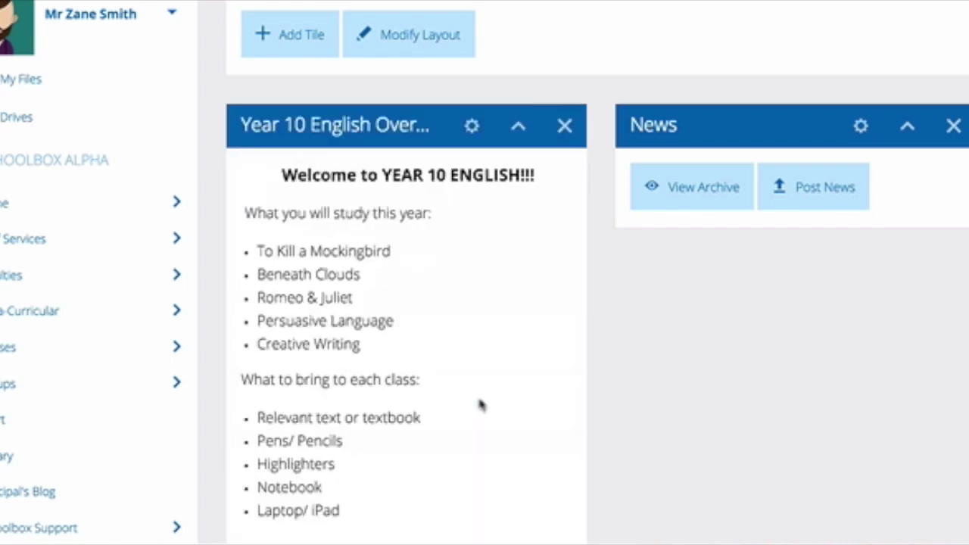
scroll(484, 405, "down", 3)
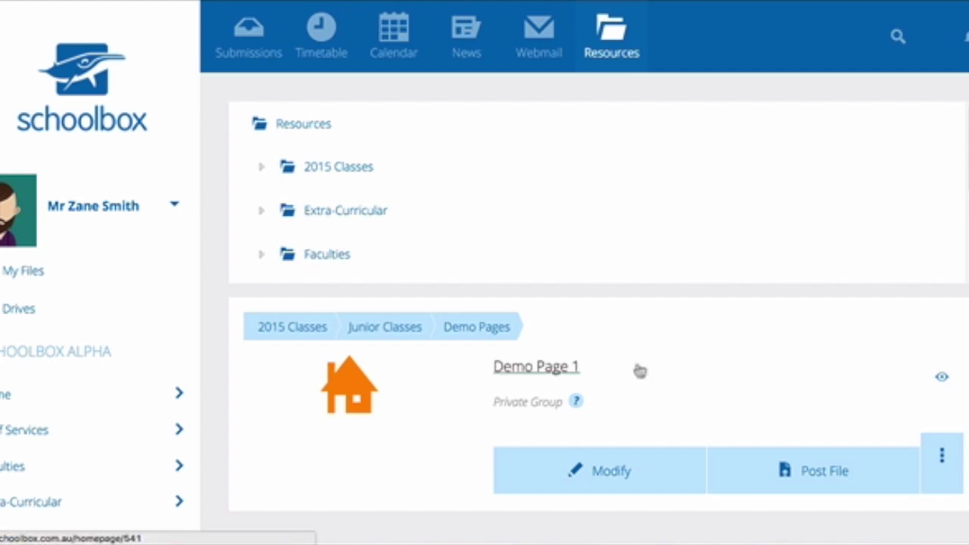
Expand Faculties › English › Year 12 in Resources and open 12 English Common Component Page.
left_click(262, 254)
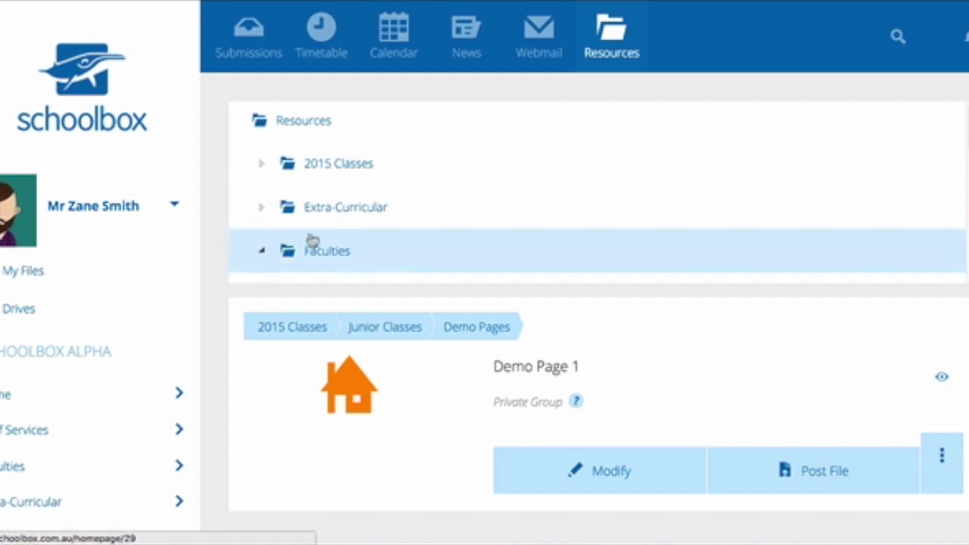
left_click(337, 230)
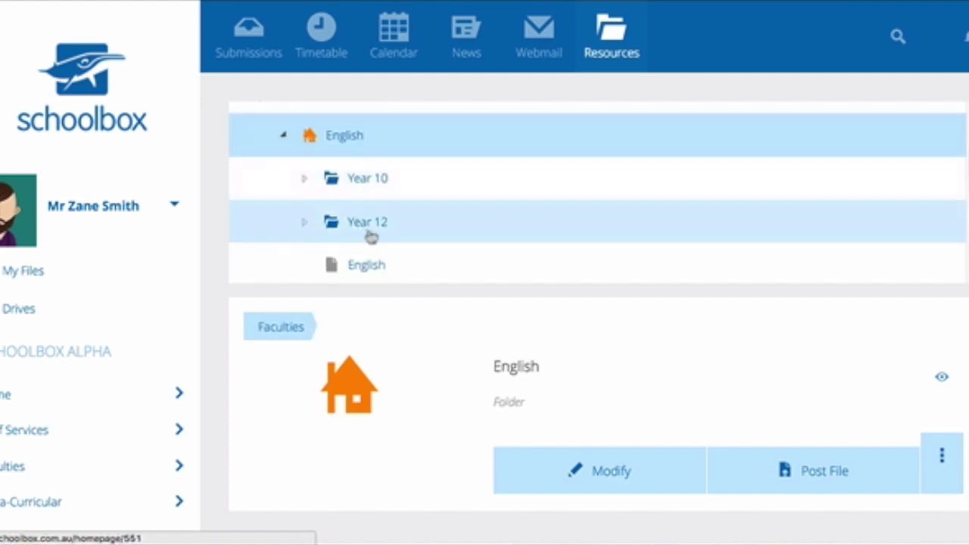
left_click(371, 237)
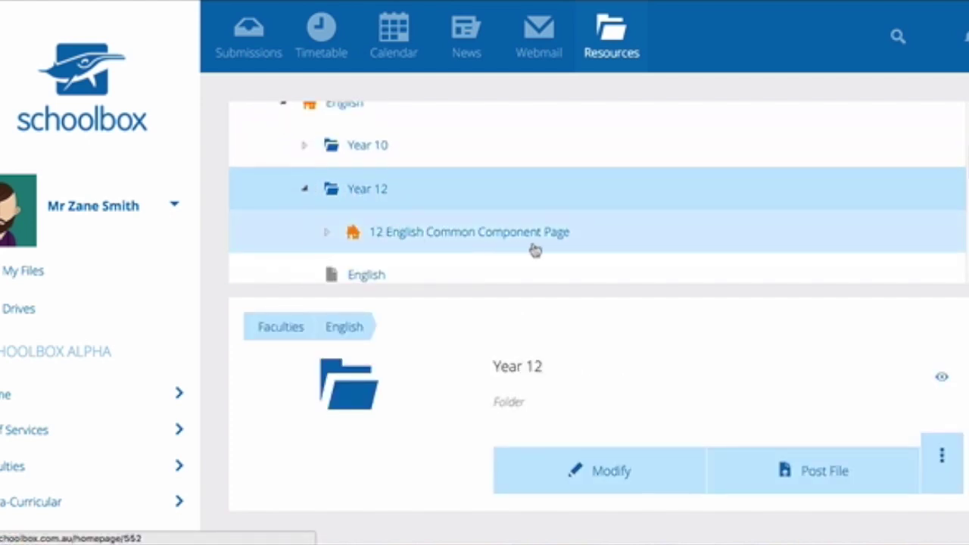
left_click(557, 239)
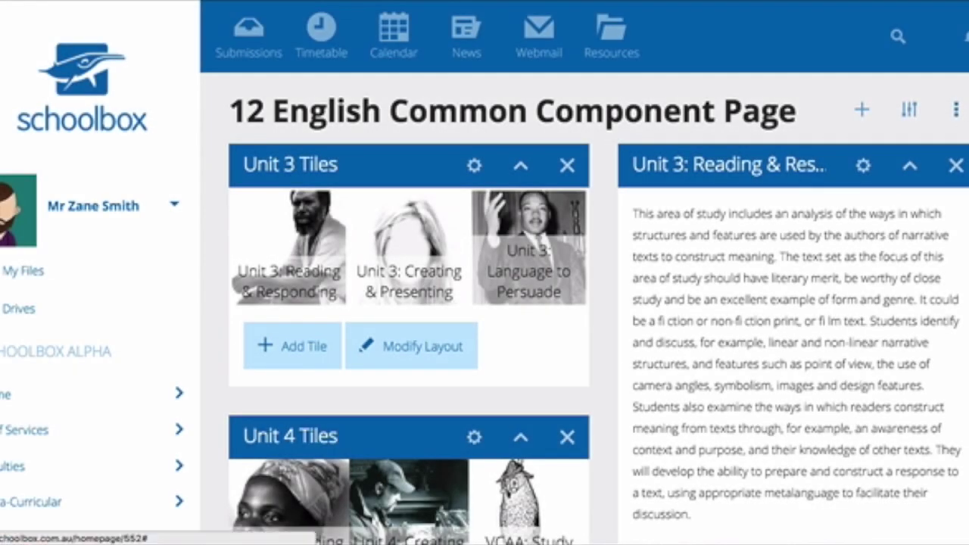
Scroll through the 12 English Common Component Page to review its components.
scroll(484, 273, "down", 1)
scroll(485, 273, "down", 2)
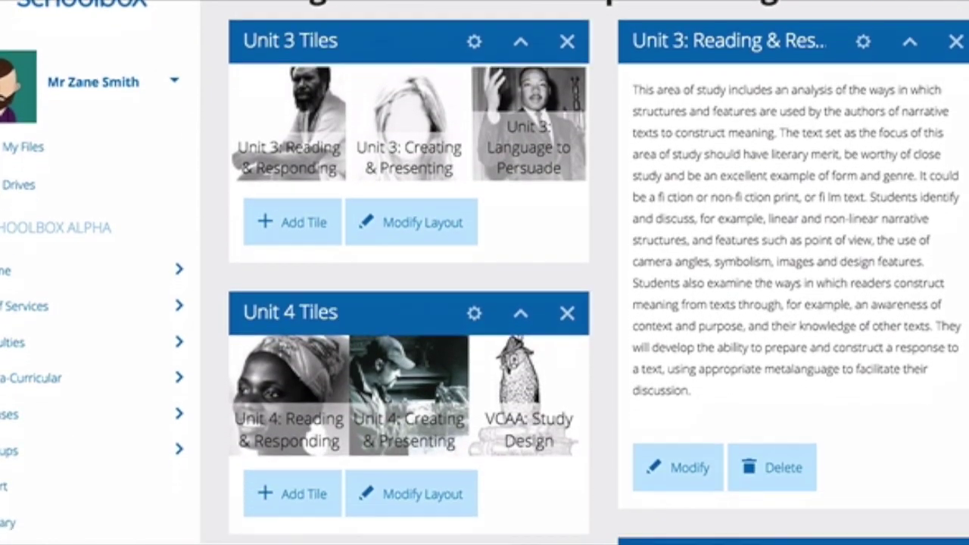
scroll(485, 272, "down", 1)
scroll(485, 273, "down", 1)
scroll(485, 273, "down", 1)
scroll(485, 273, "down", 2)
scroll(485, 273, "down", 1)
scroll(485, 273, "down", 2)
scroll(485, 273, "down", 1)
scroll(484, 273, "down", 2)
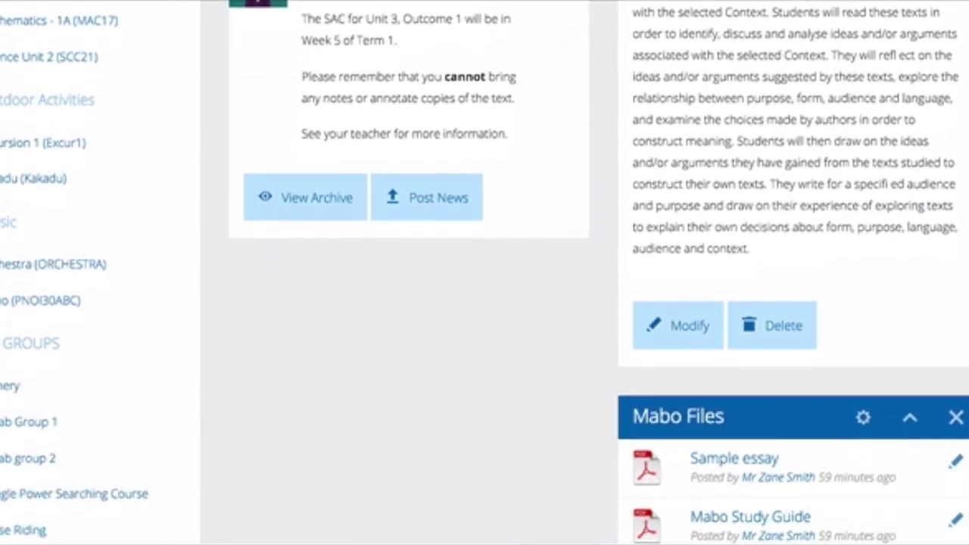
scroll(485, 273, "down", 1)
scroll(485, 273, "down", 1)
scroll(485, 273, "down", 1)
scroll(485, 273, "down", 1)
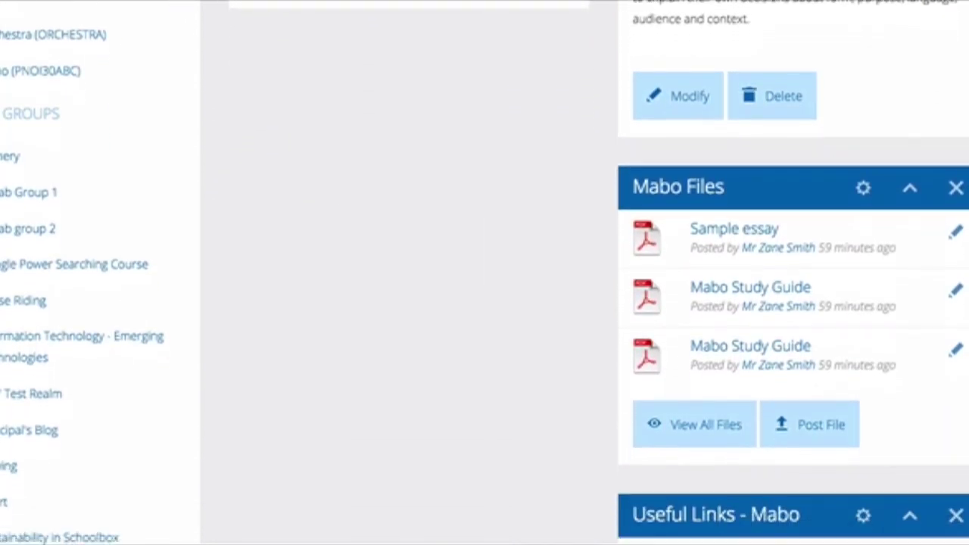
scroll(484, 272, "down", 1)
scroll(485, 272, "down", 1)
scroll(484, 272, "down", 2)
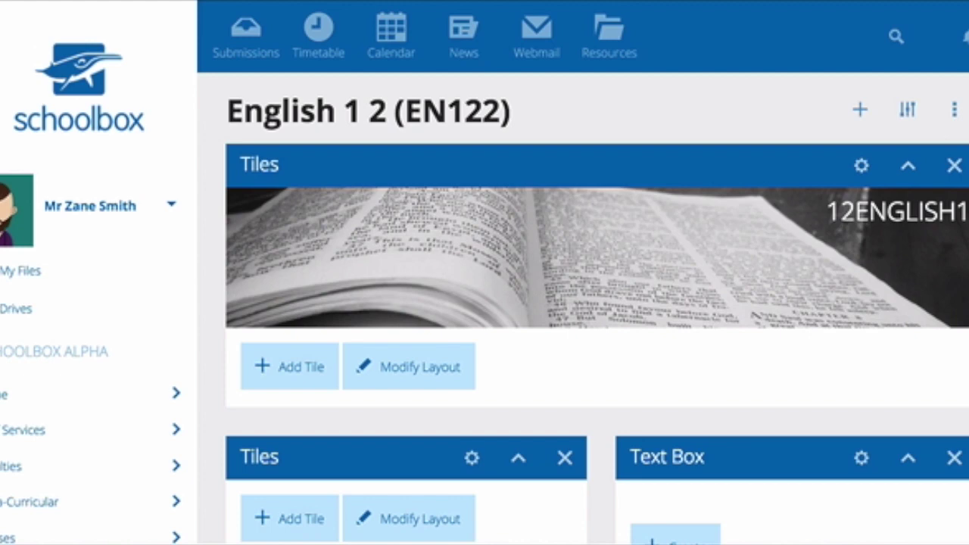
Set the Tiles source to Home › Faculties › English › Year 12 › 12 English Common Component Page.
scroll(484, 272, "down", 1)
scroll(485, 273, "down", 1)
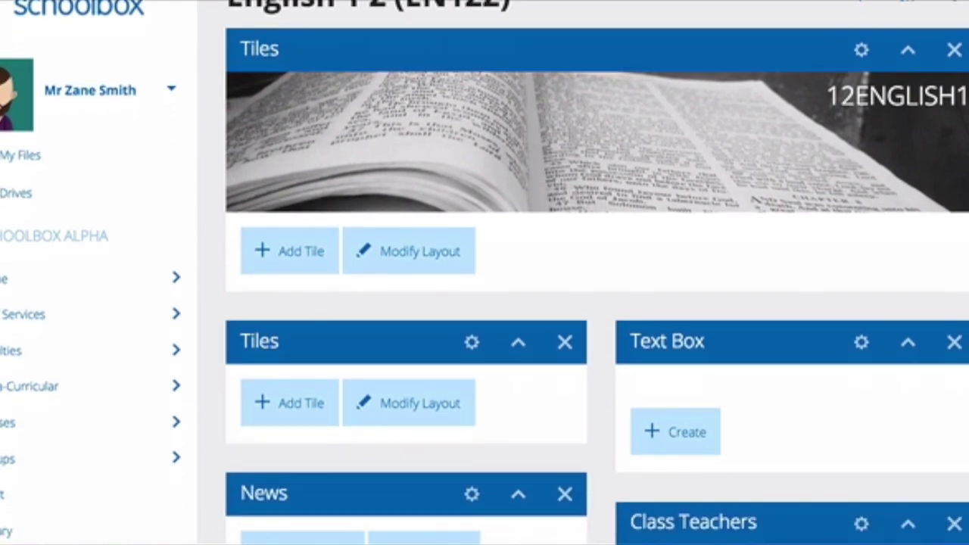
scroll(485, 272, "down", 1)
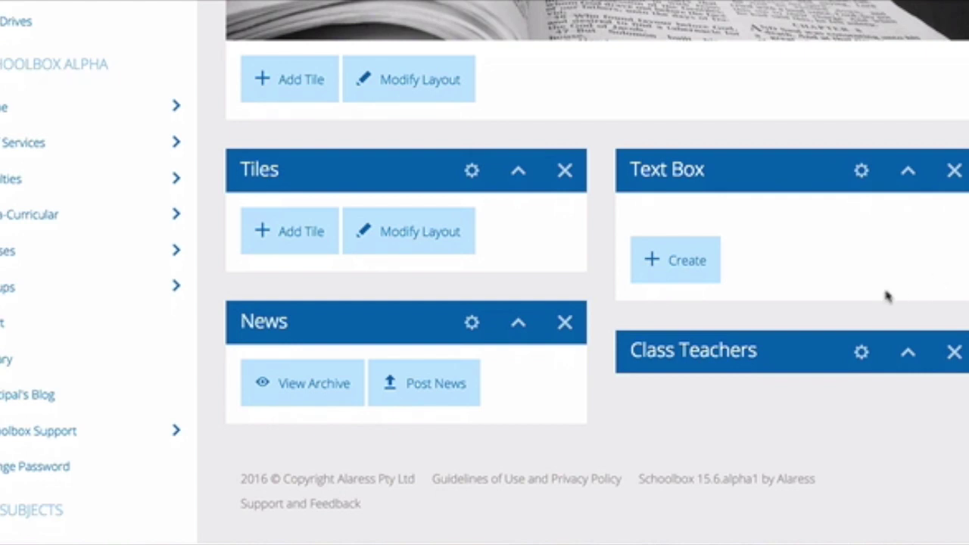
left_click(472, 171)
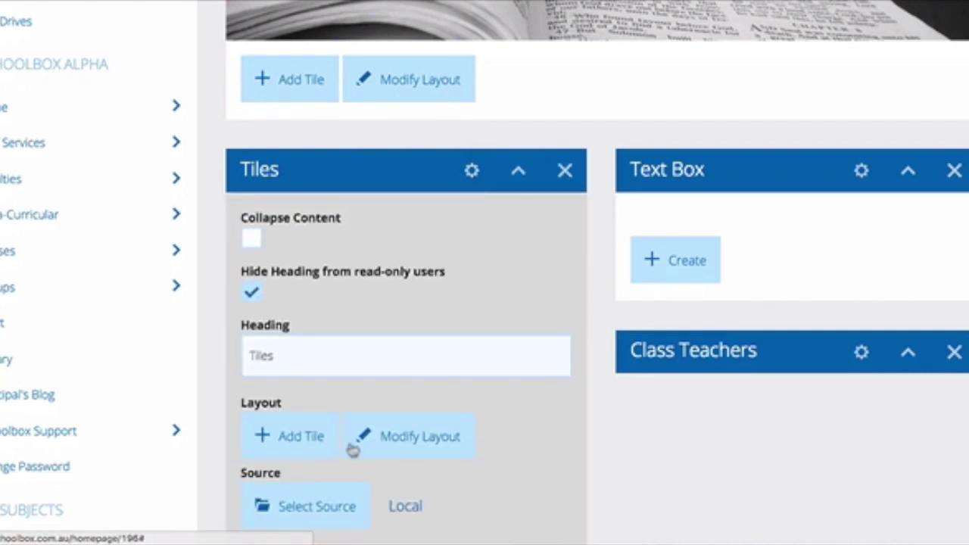
left_click(318, 506)
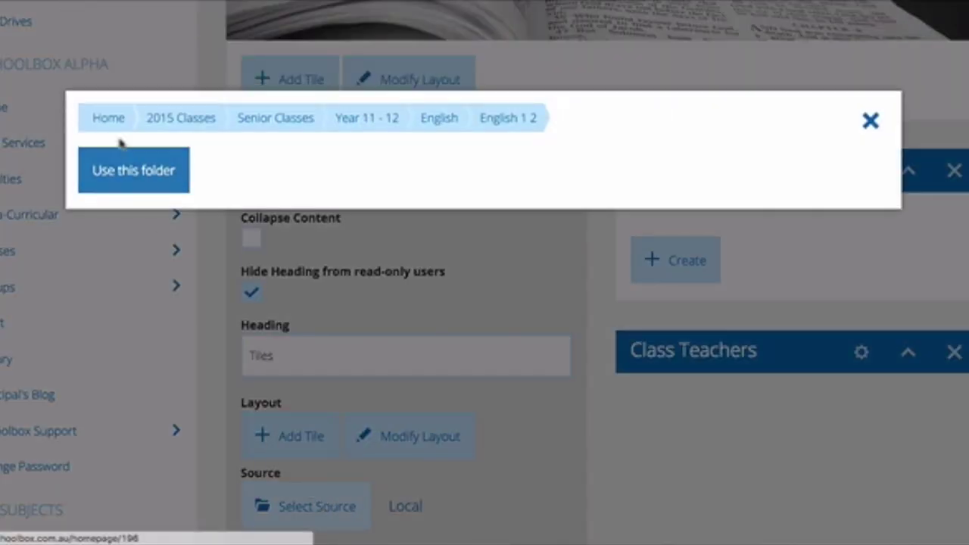
left_click(108, 121)
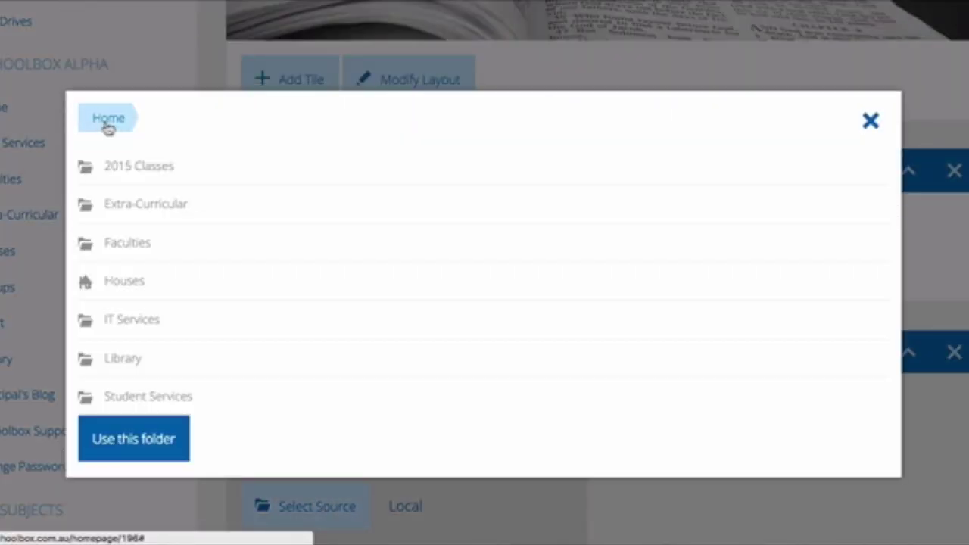
left_click(130, 249)
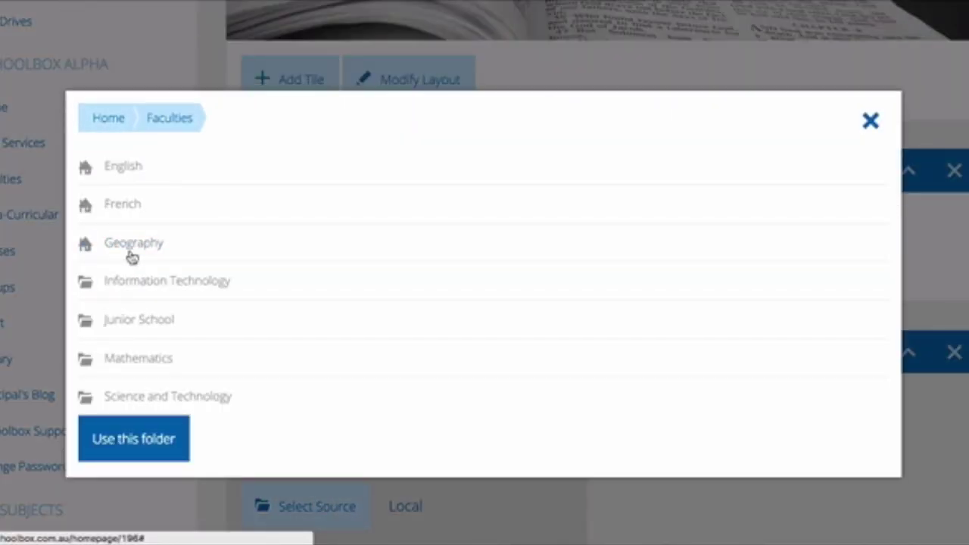
left_click(123, 168)
left_click(128, 204)
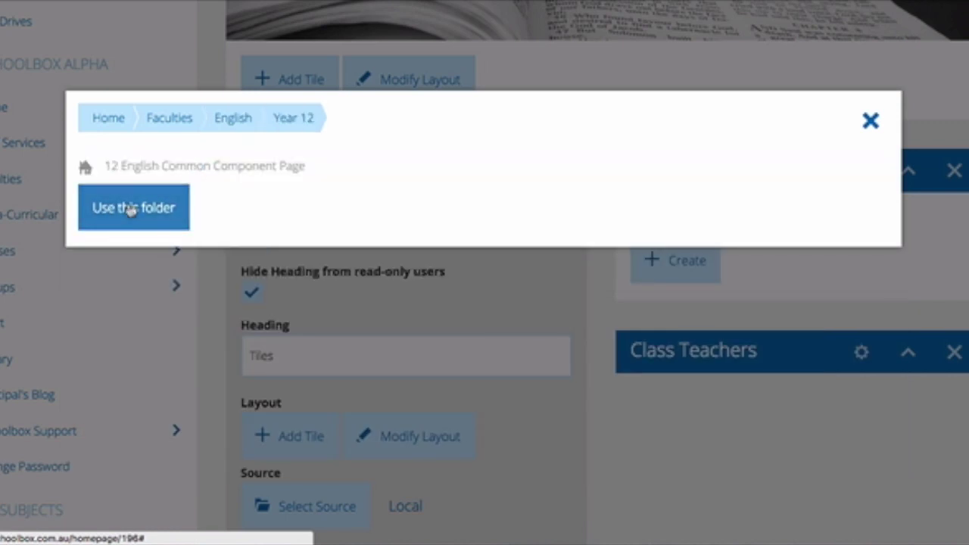
left_click(188, 168)
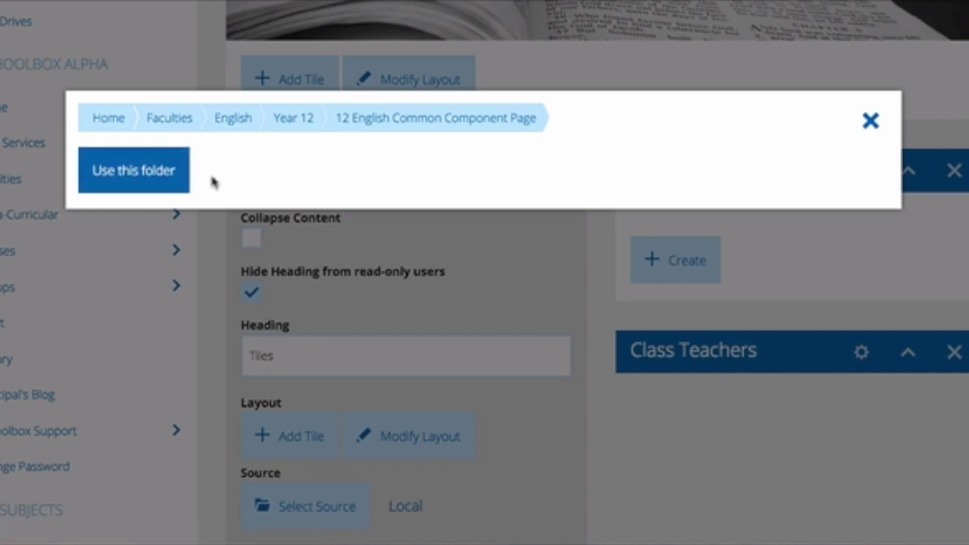
left_click(169, 184)
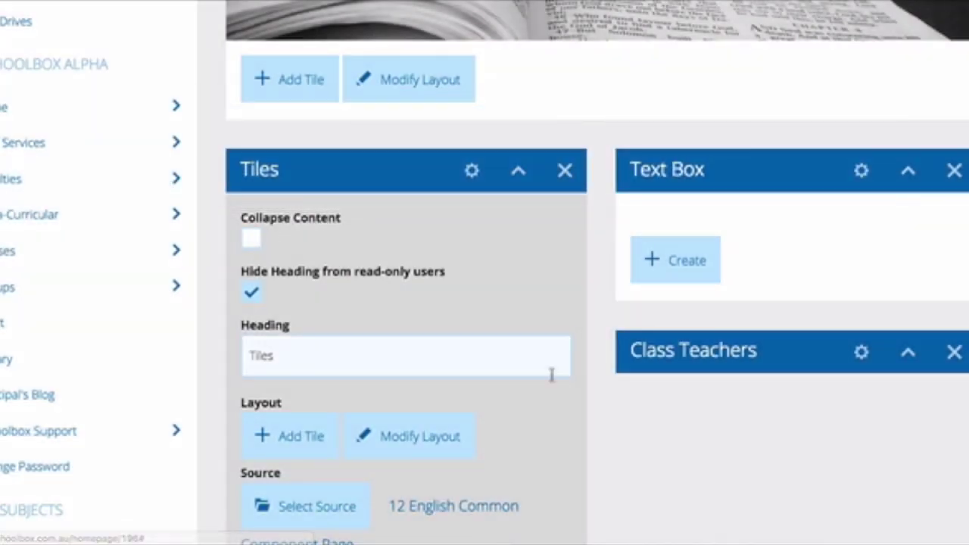
Select Unit 4 Tiles in the Tile dropdown and apply it to the Tiles component.
scroll(574, 421, "down", 1)
scroll(573, 427, "down", 3)
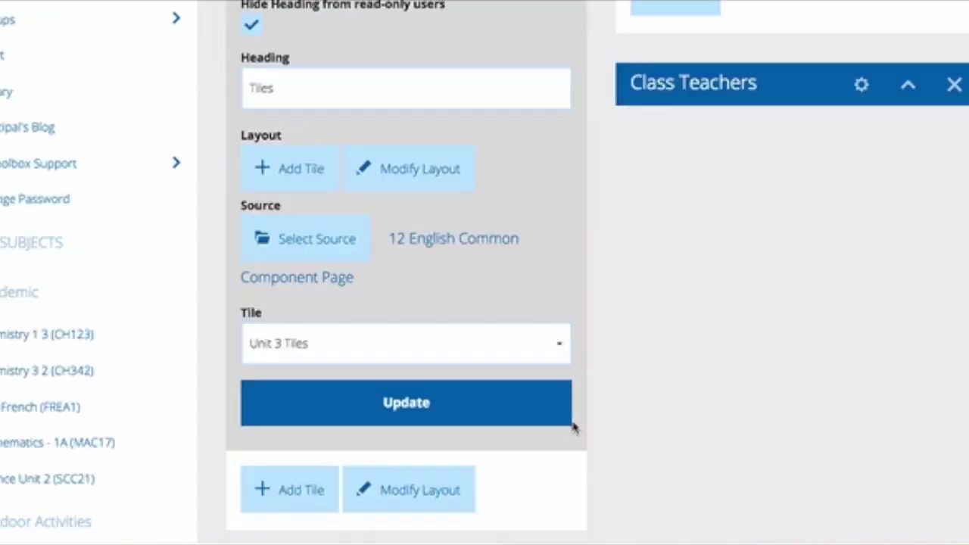
left_click(554, 346)
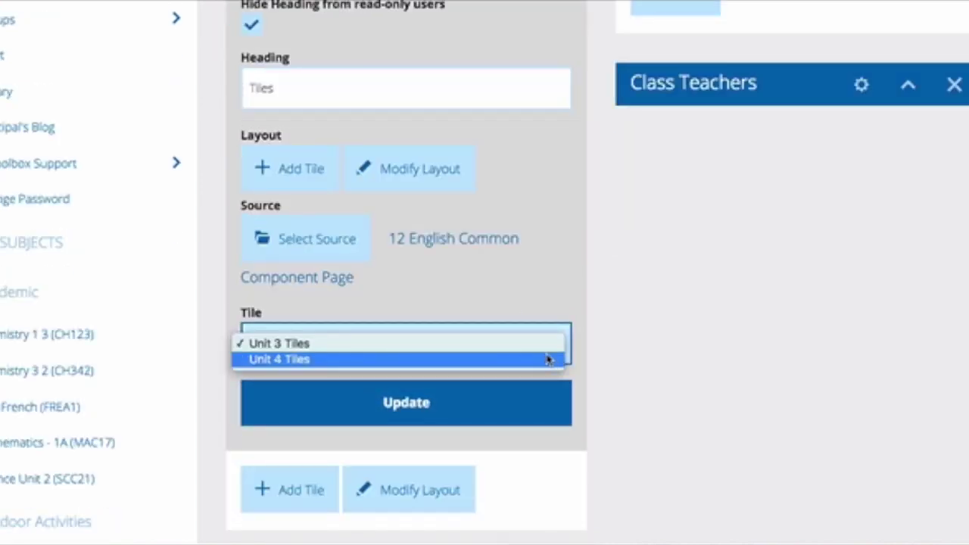
left_click(550, 359)
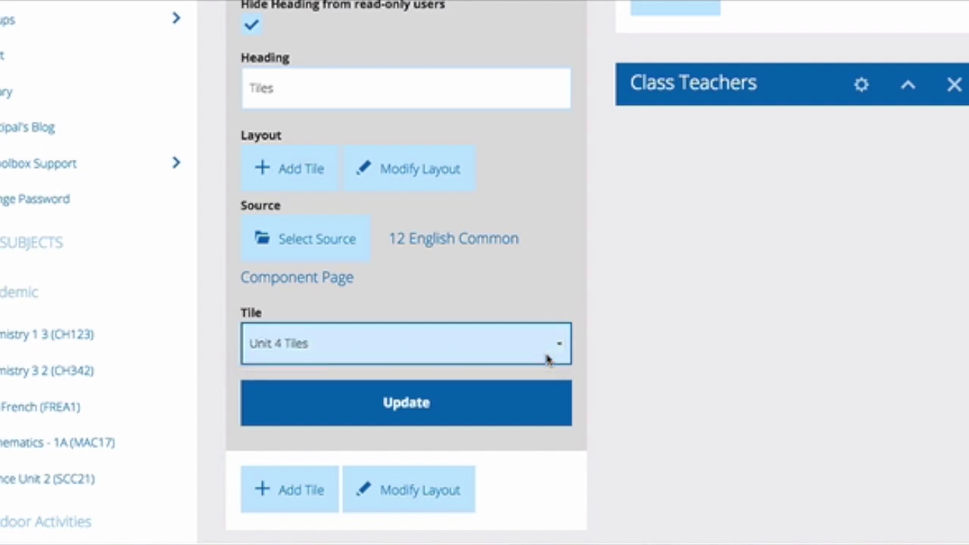
left_click(526, 412)
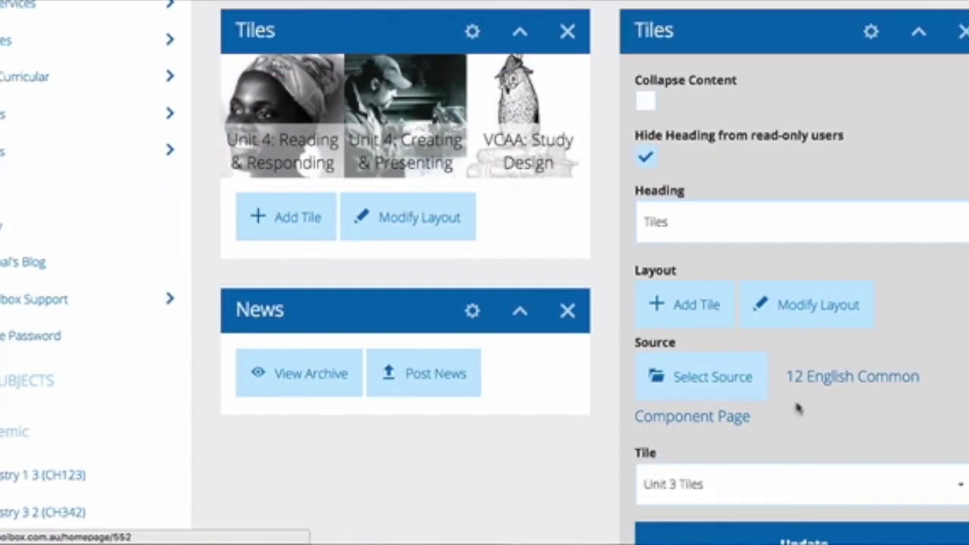
Apply the second Tiles' Unit 3 settings and link News to the common component page.
left_click(815, 497)
left_click(471, 259)
left_click(312, 447)
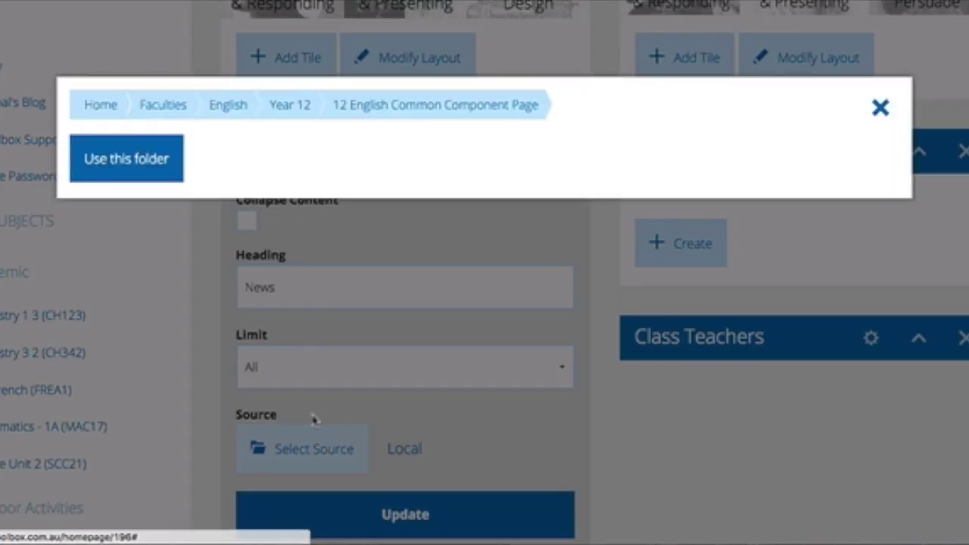
left_click(136, 171)
Link the Text Box to the common component page, showing the Unit 3 overview.
scroll(443, 441, "down", 2)
left_click(444, 442)
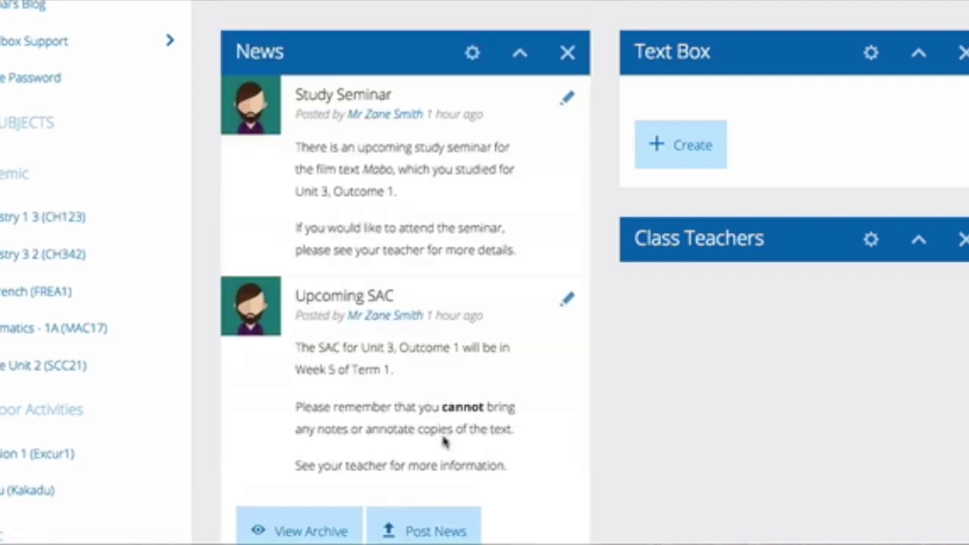
left_click(871, 51)
left_click(723, 203)
left_click(112, 169)
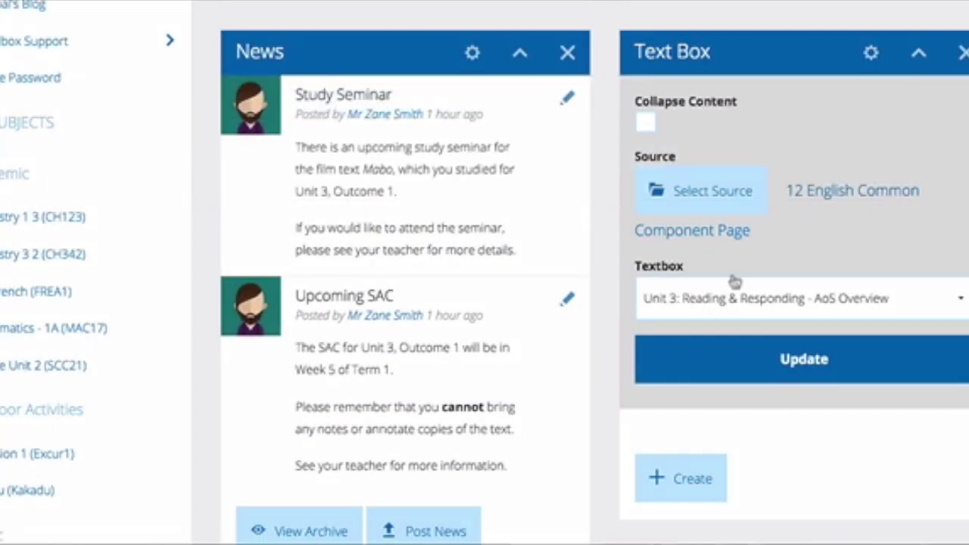
left_click(828, 361)
scroll(913, 390, "up", 3)
scroll(595, 273, "up", 3)
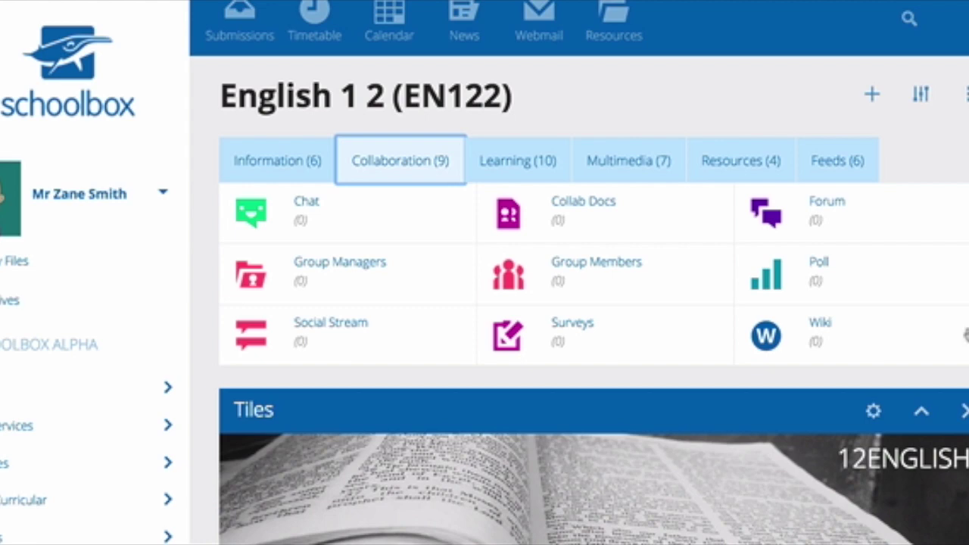
Place a Social Stream above News and open its settings (title 'My Social Stream', limit 5).
left_click_drag(356, 348, 334, 251)
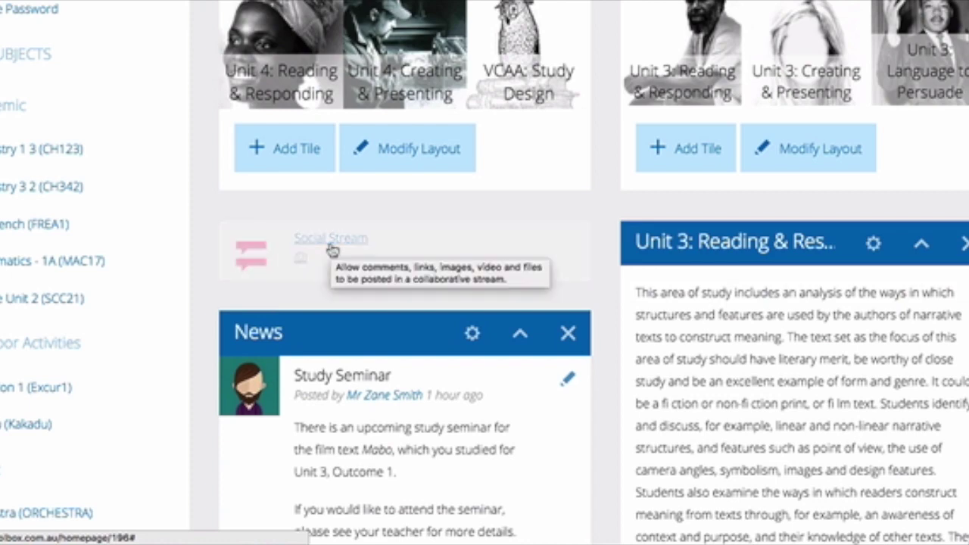
left_click(472, 243)
scroll(433, 357, "down", 3)
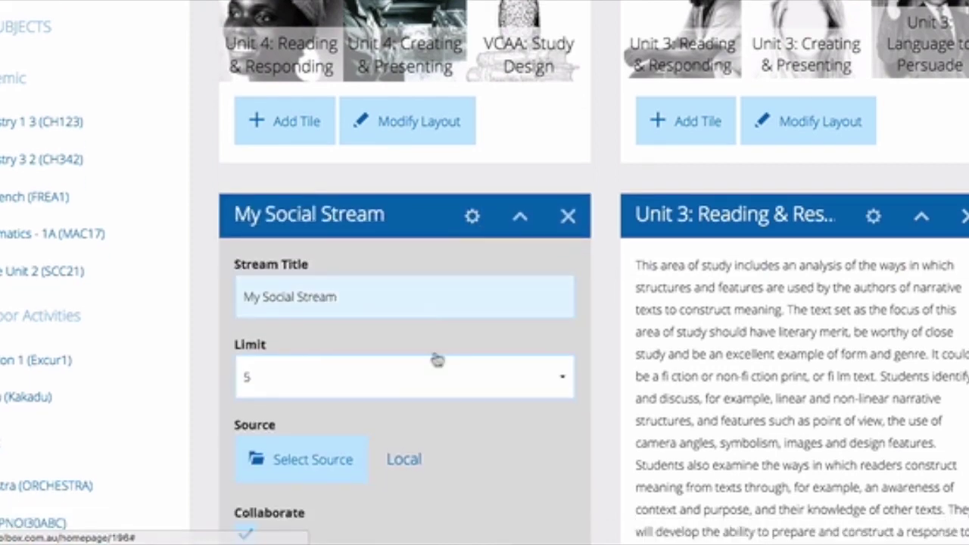